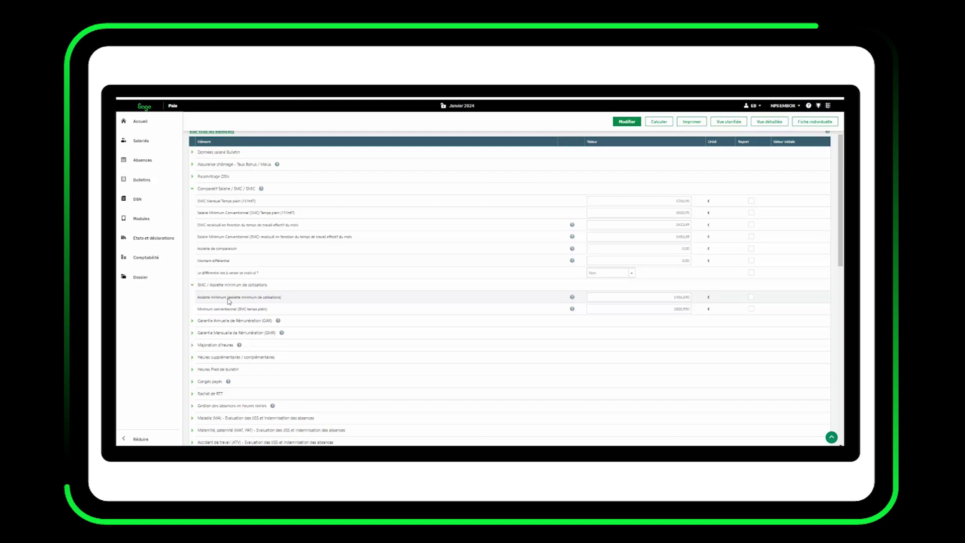
- Open the establishment record for editing and look up collective agreement code 3248 in the agreement search, closing it without choosing
left_click(140, 277)
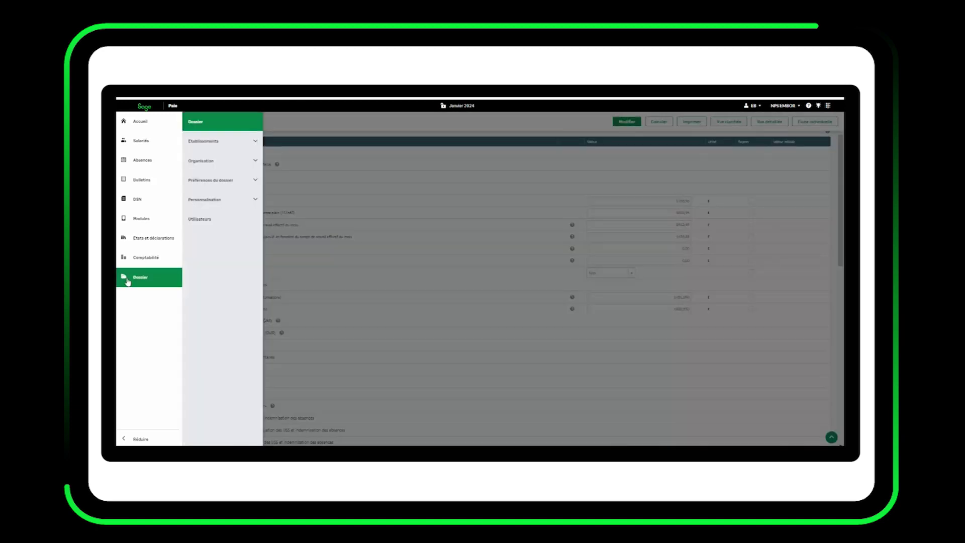
left_click(223, 142)
left_click(229, 159)
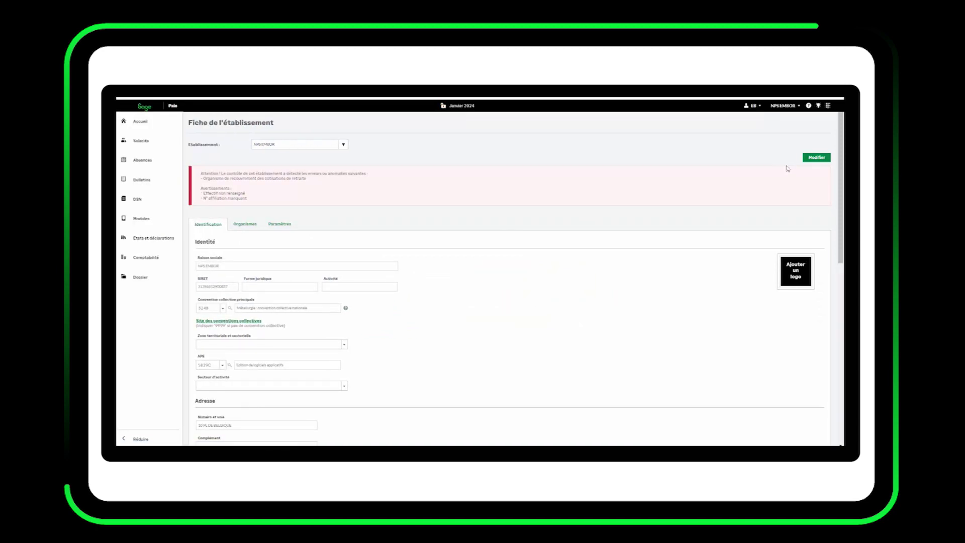
left_click(811, 159)
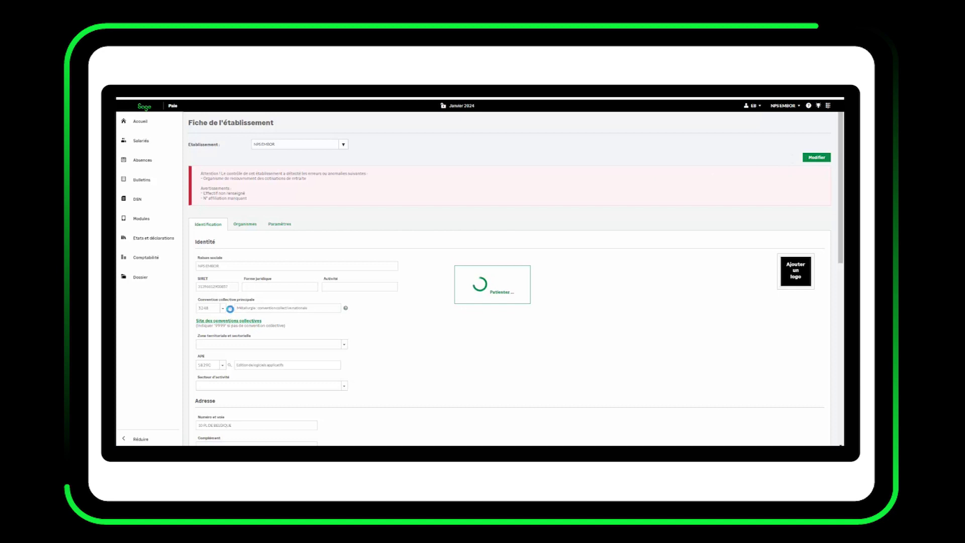
left_click(230, 308)
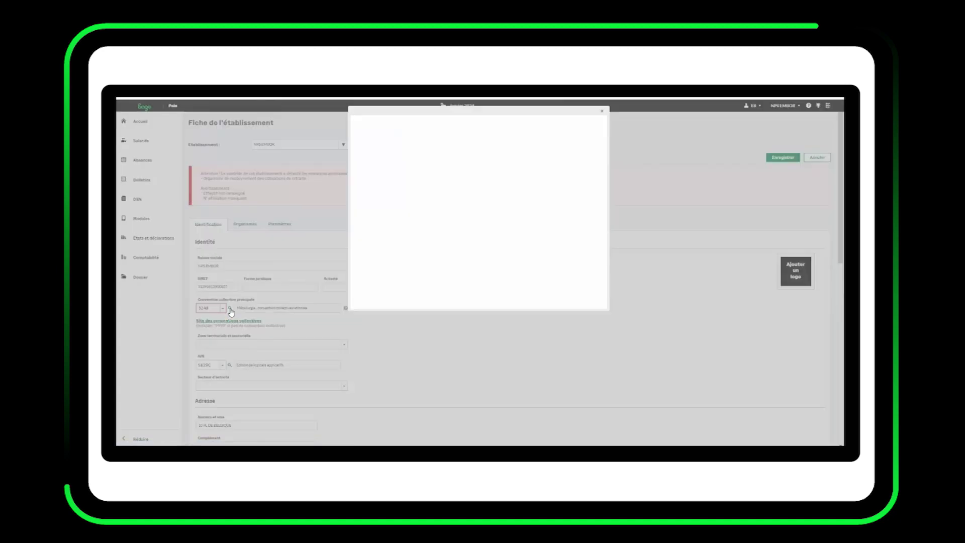
left_click(391, 177)
type("3248")
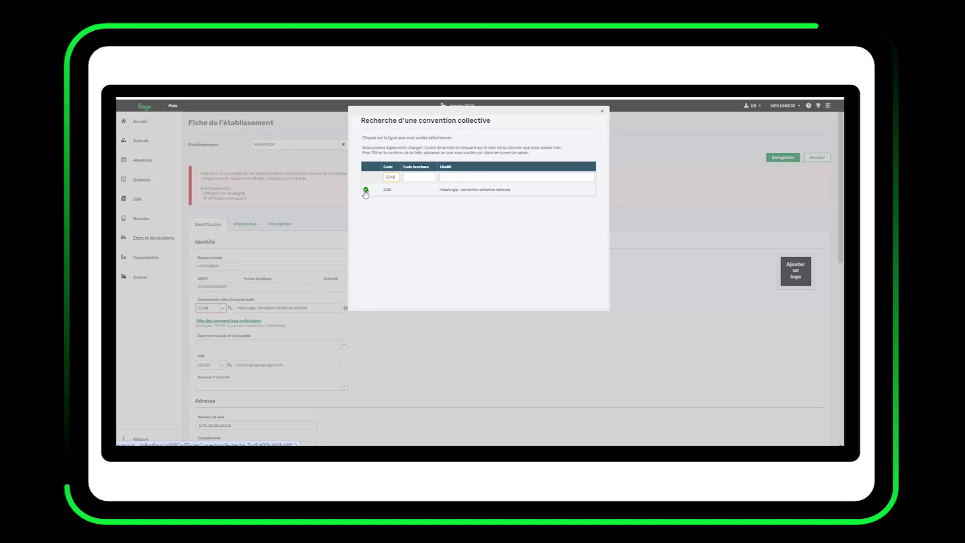
left_click(602, 112)
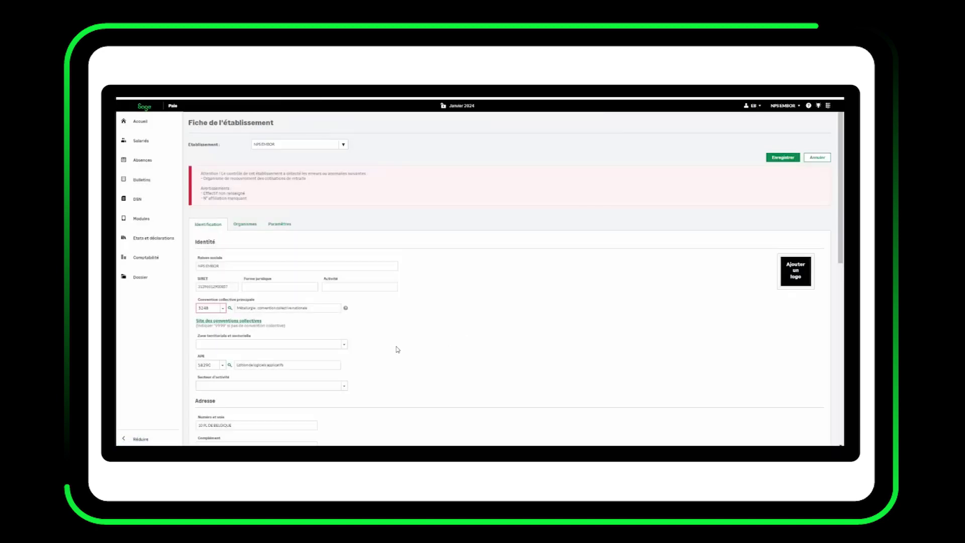
- Review the Classification section of the employee's record from the employee list, then leave without saving
left_click(140, 141)
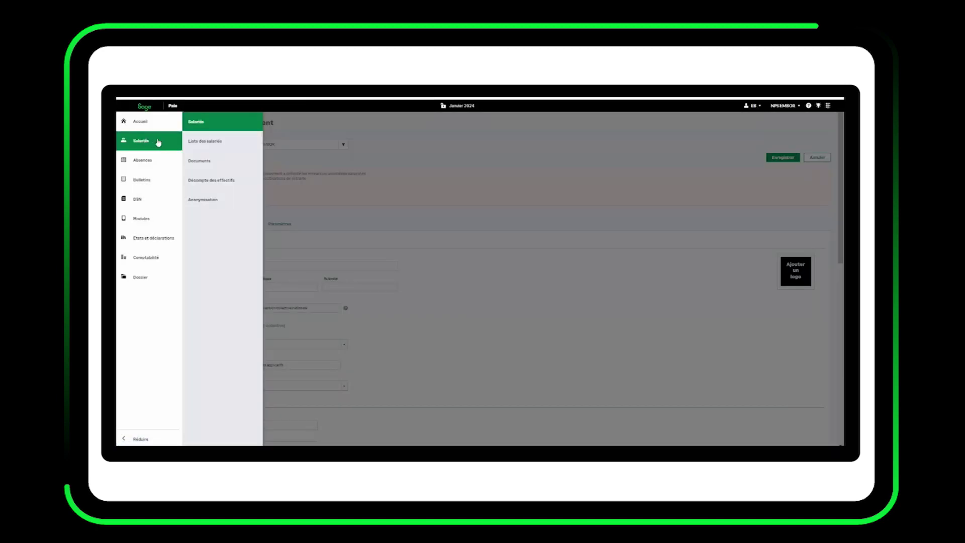
left_click(213, 144)
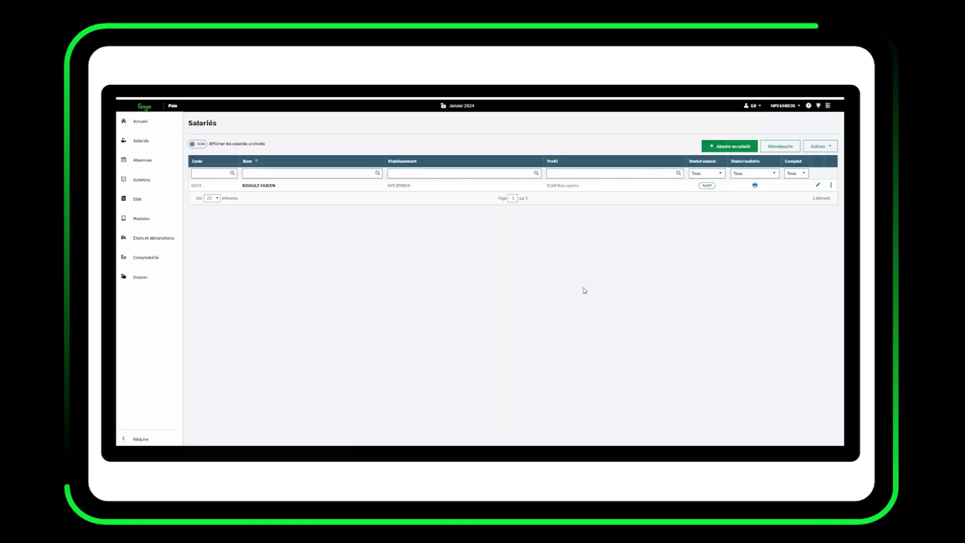
left_click(819, 186)
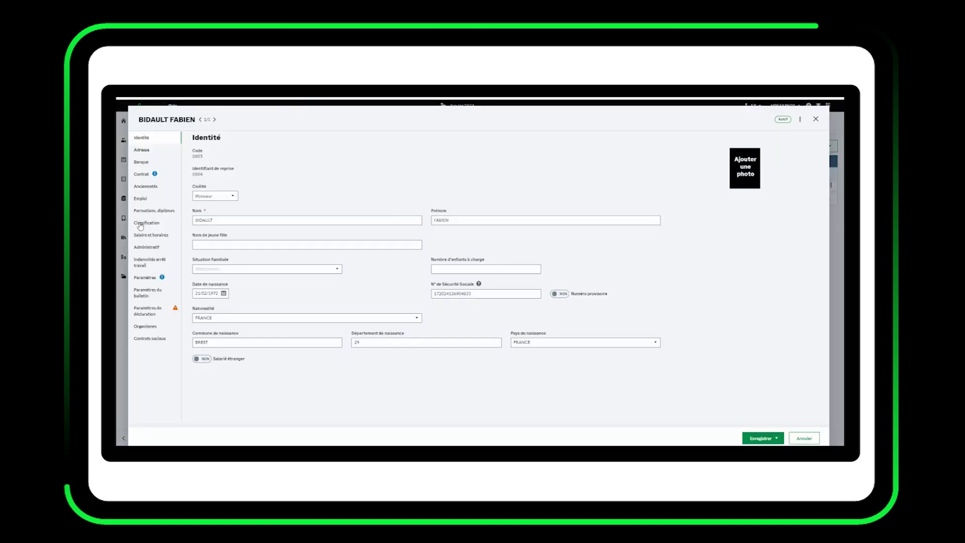
left_click(147, 223)
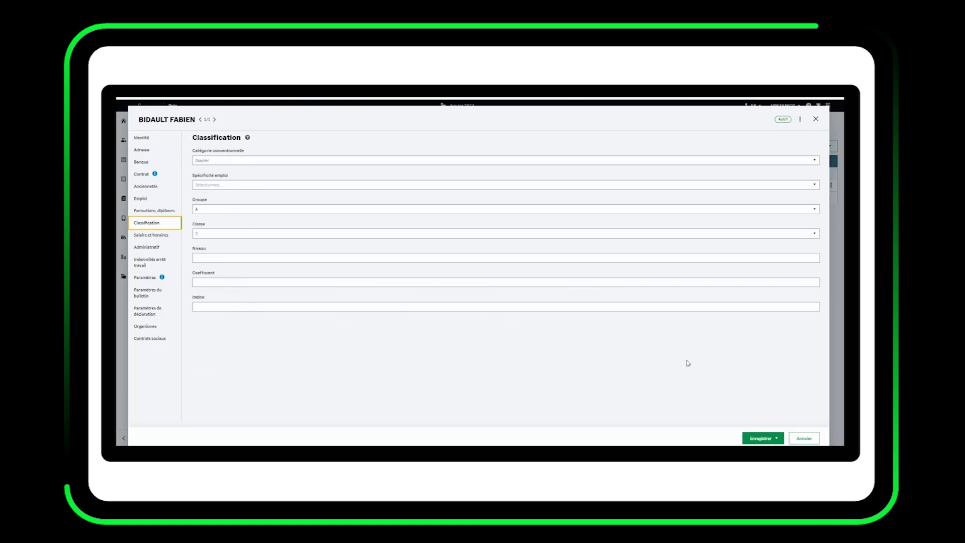
left_click(802, 439)
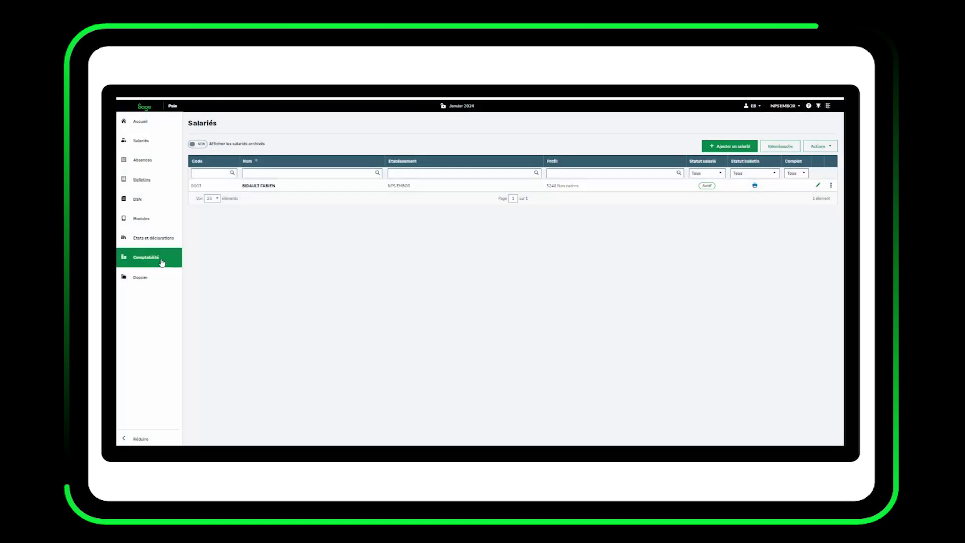
- Examine the employee's Comparatif Salaire / SMC / SMIC and SMC / Assiette minimum de cotisations payroll elements, along with the open payslip
left_click(141, 179)
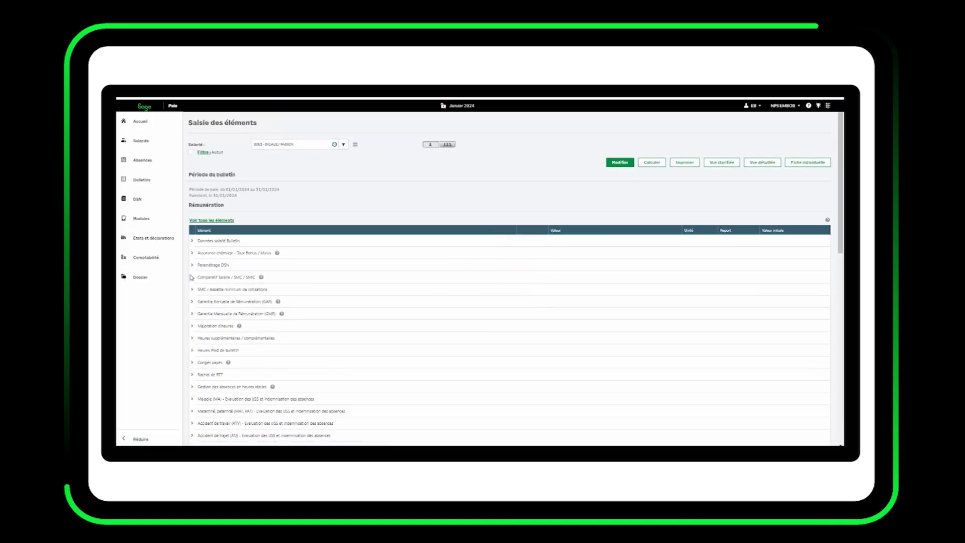
left_click(192, 278)
left_click(192, 373)
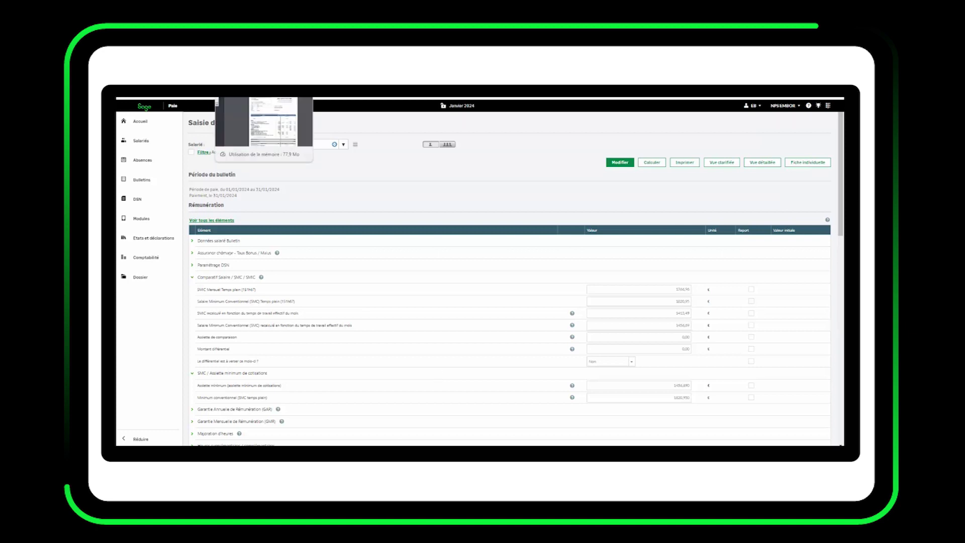
key("ctrl+Tab")
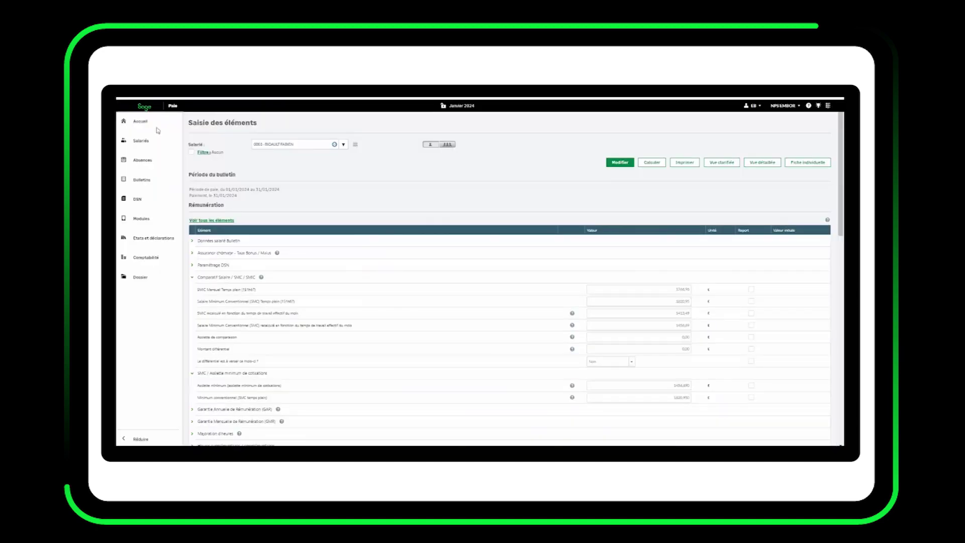
- Start a new remuneration guarantee in the folder's customization, with the Comparatif Salaire SMIC/SMC type and the label "Mon comparatif salaire"
left_click(142, 282)
left_click(216, 201)
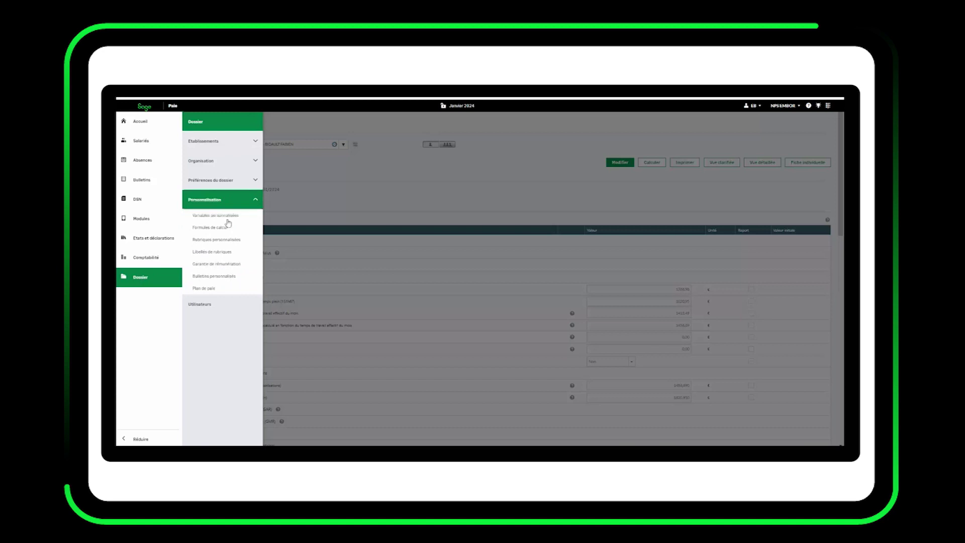
left_click(225, 266)
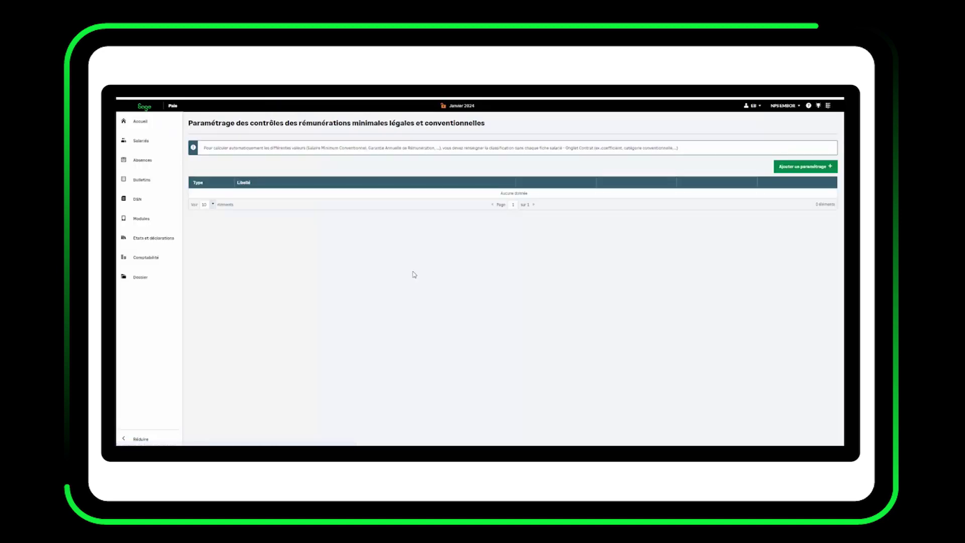
left_click(804, 167)
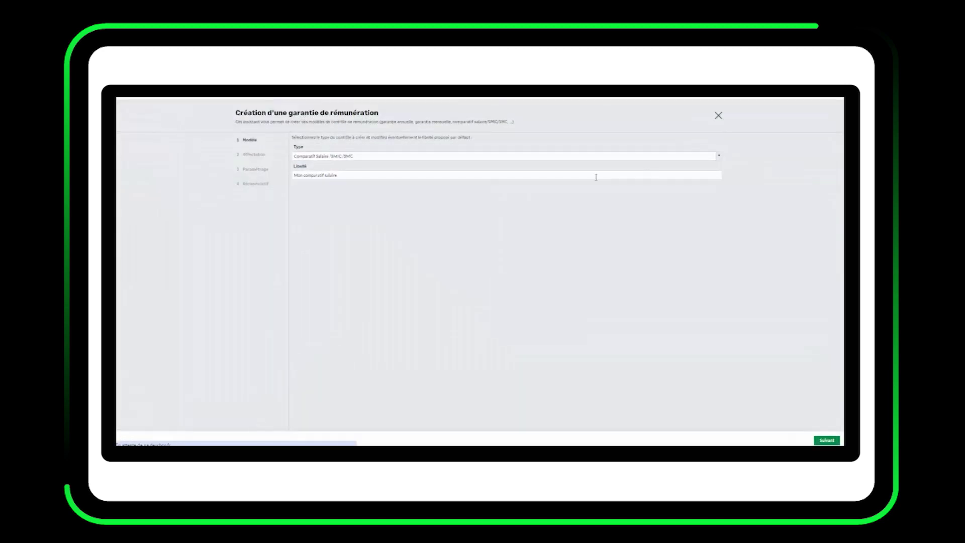
left_click(359, 156)
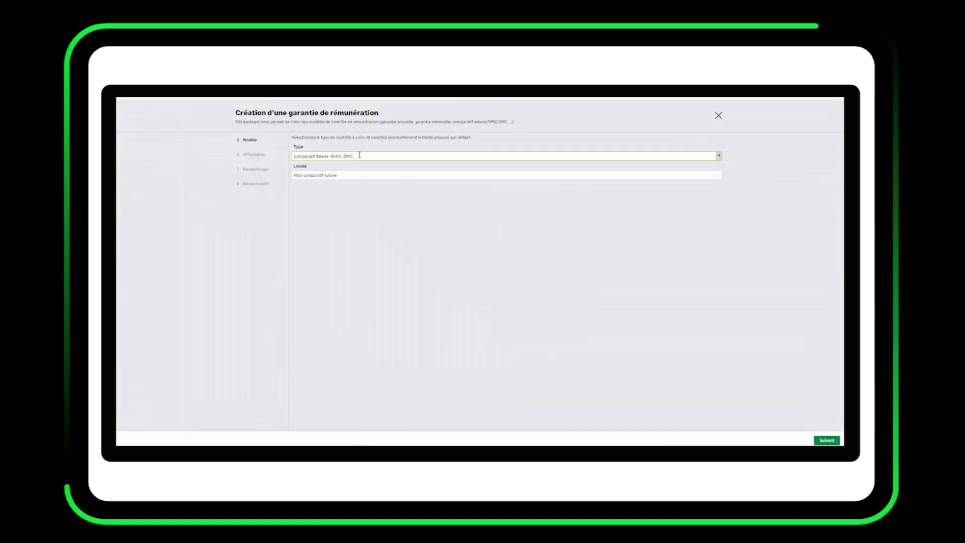
left_click(826, 441)
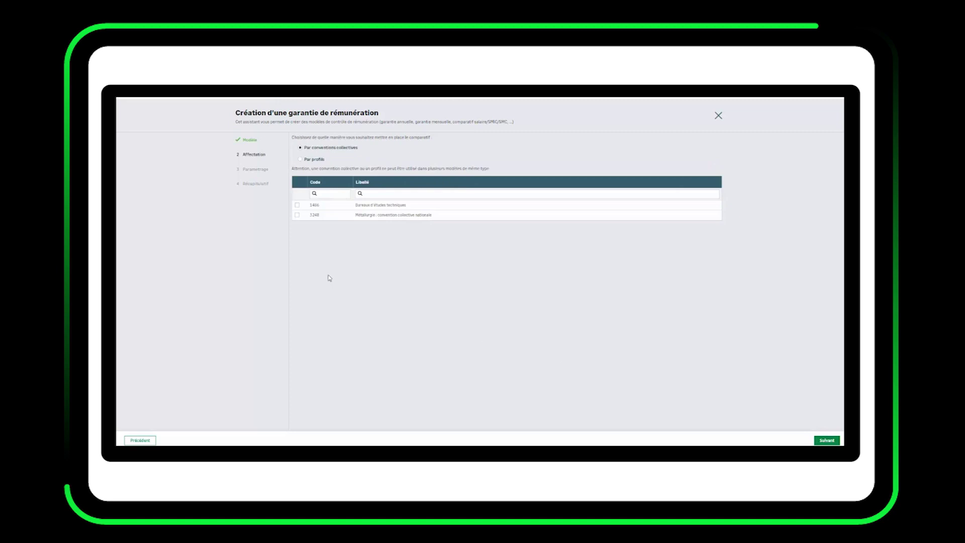
- Assign the comparison to collective agreement 3248 Métallurgie, stop limiting the list to rubrics used in the folder, and finish without deducting any
left_click(296, 214)
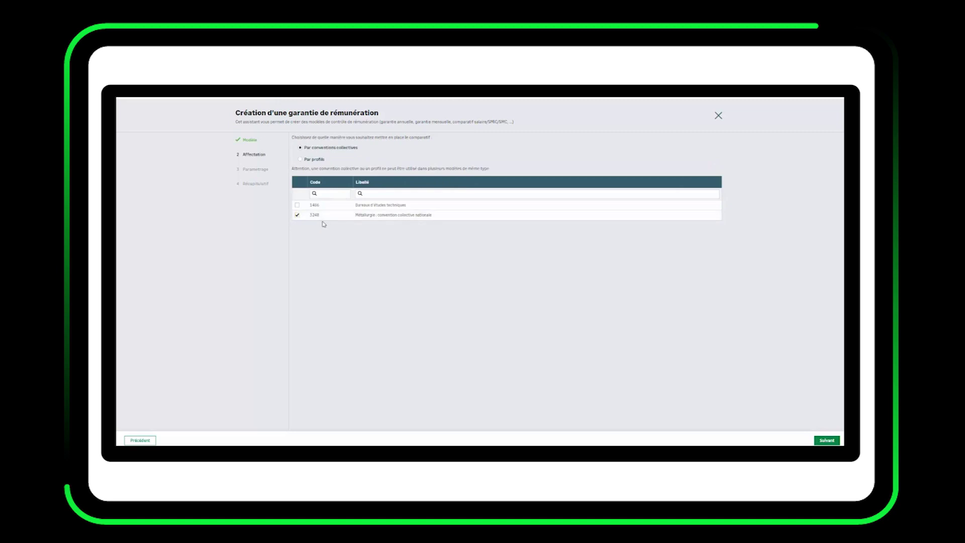
left_click(824, 440)
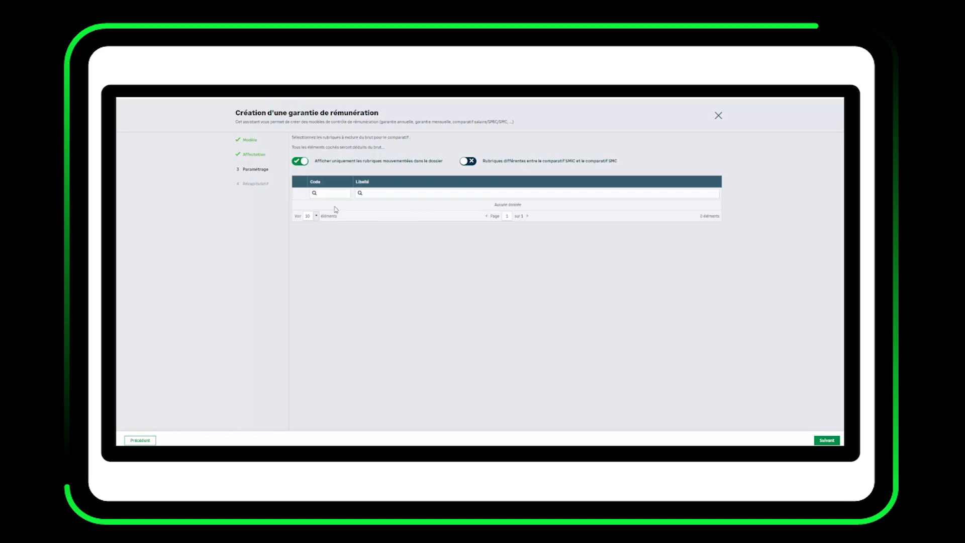
left_click(304, 162)
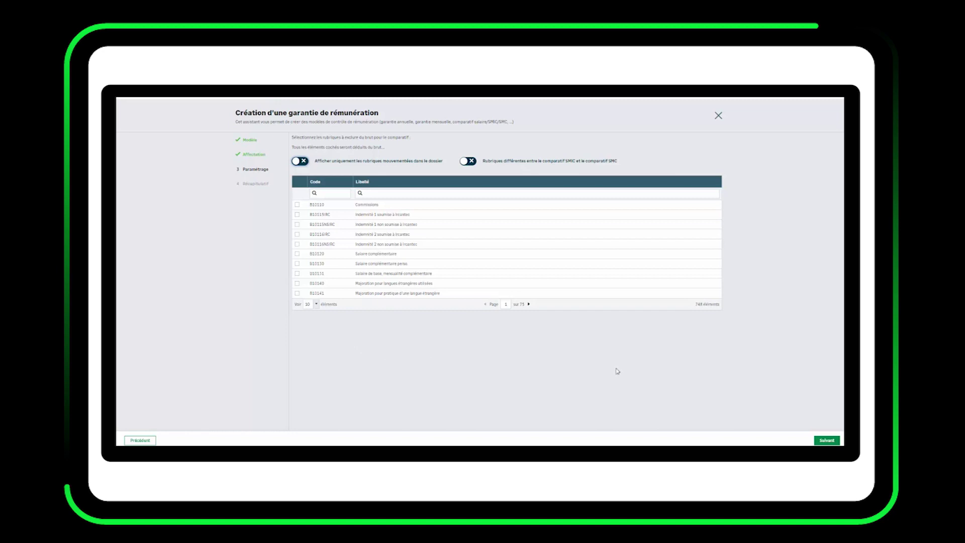
left_click(836, 441)
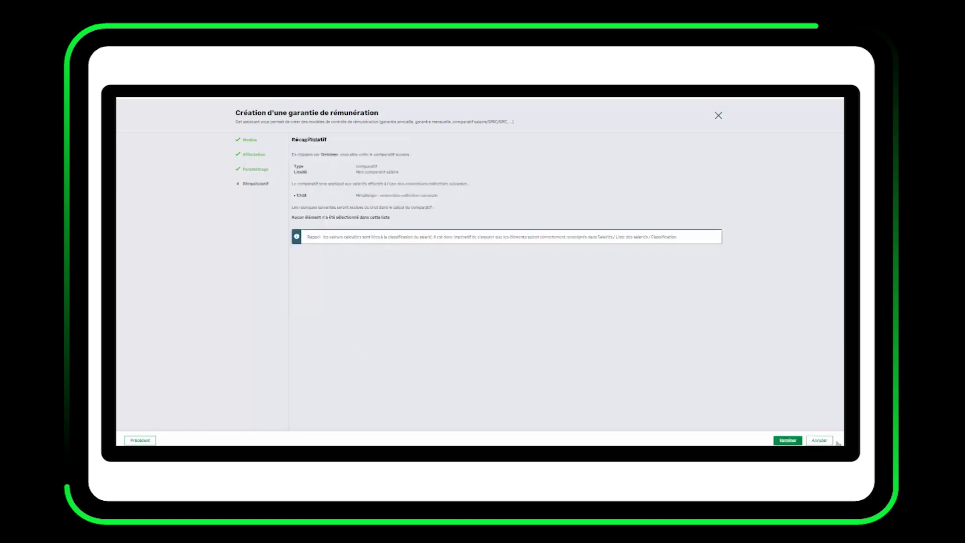
left_click(786, 442)
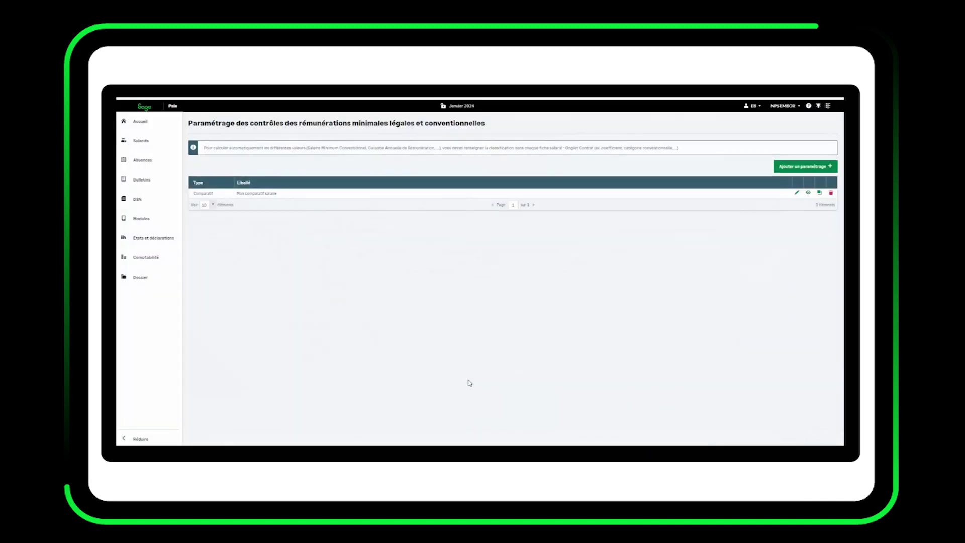
- Recalculate the employee's January 2024 payslip from the element entry page and expand Comparatif Salaire / SMC / SMIC
left_click(132, 187)
left_click(208, 168)
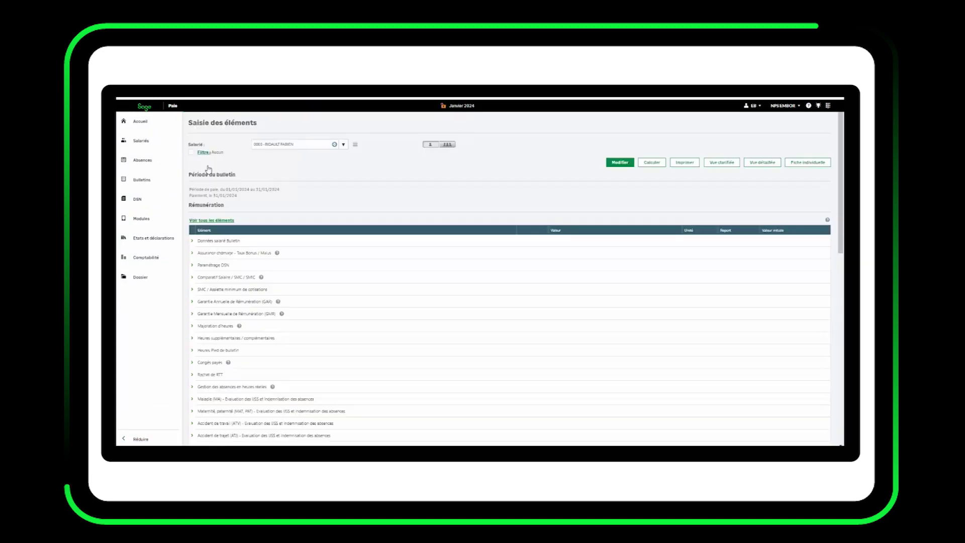
left_click(651, 162)
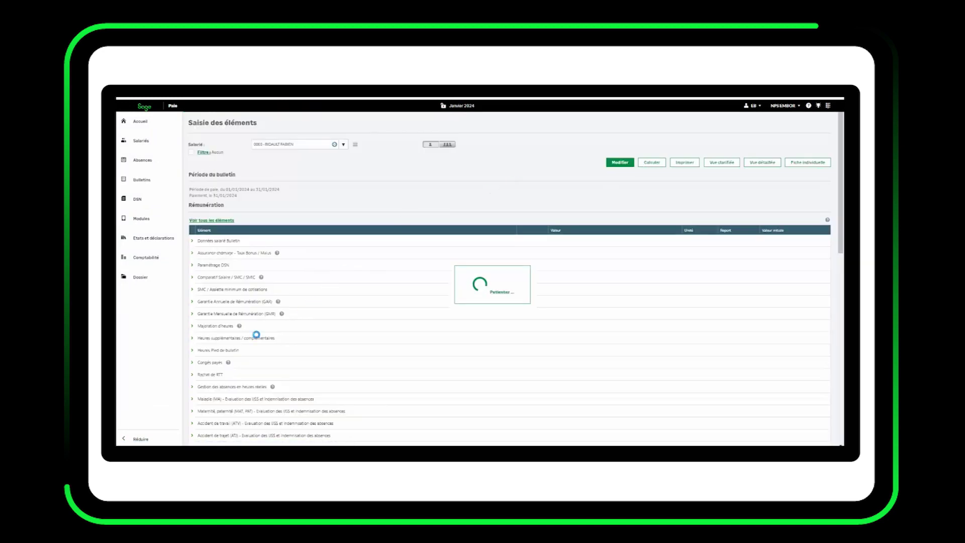
left_click(194, 278)
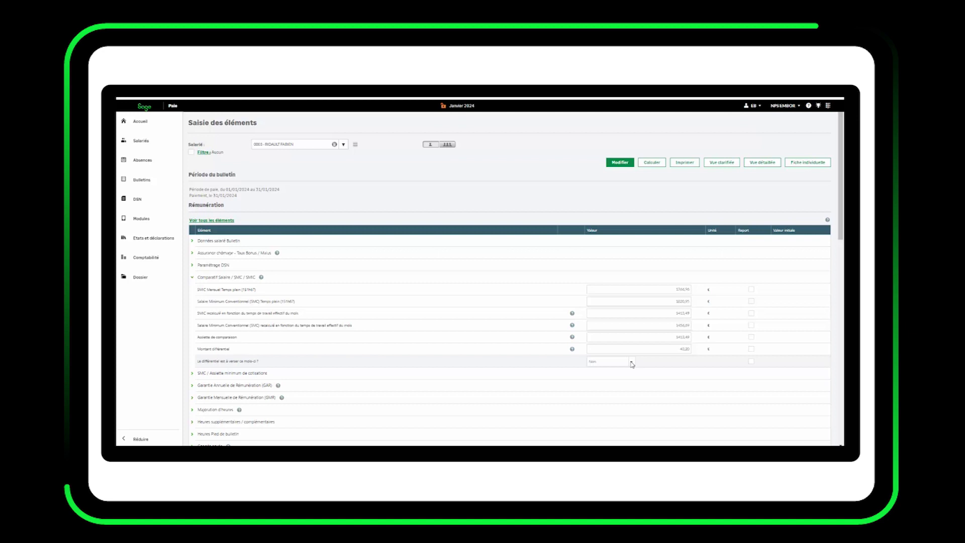
- Set "Le différentiel est à verser ce mois-ci ?" to Oui, save, and print the payslip to check it
left_click(620, 162)
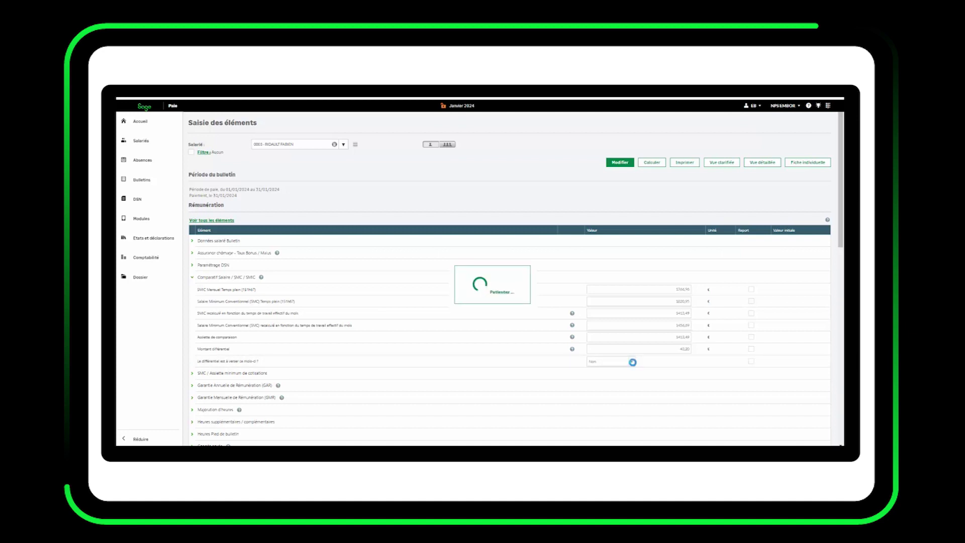
left_click(631, 361)
left_click(612, 377)
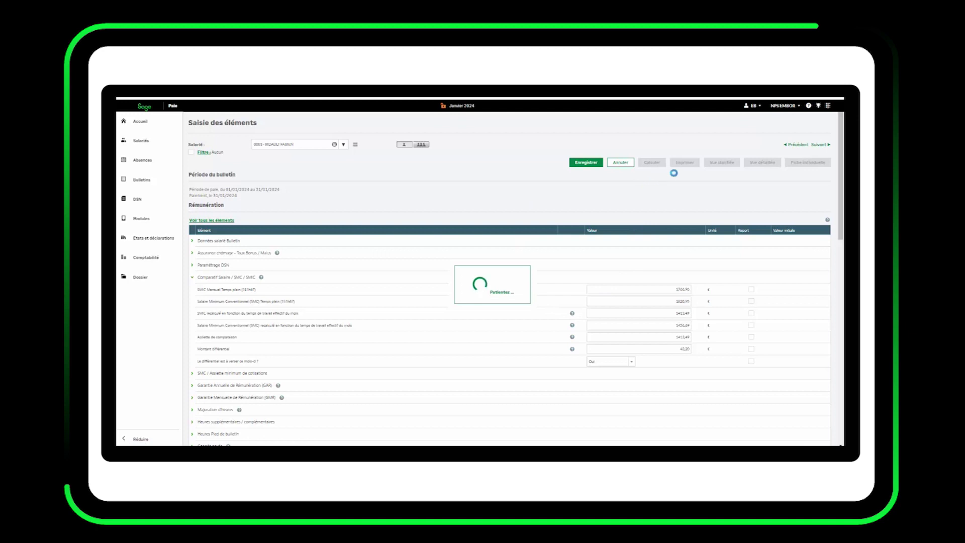
left_click(684, 162)
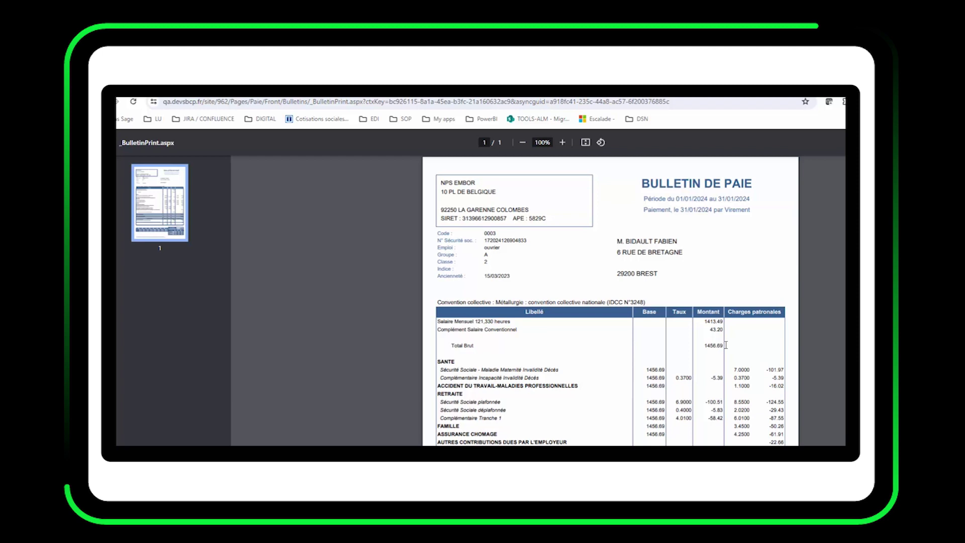
key("ctrl+w")
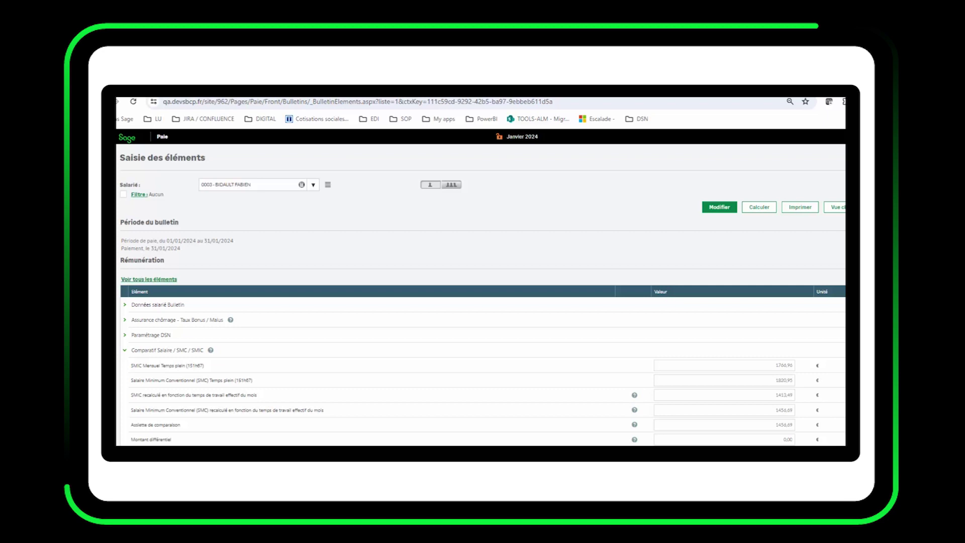
- In the employee's Salaire et horaires section, disable "Salarié rémunéré au SMIC" and enable "Salarié rémunéré selon le barème conventionnel"
left_click(117, 204)
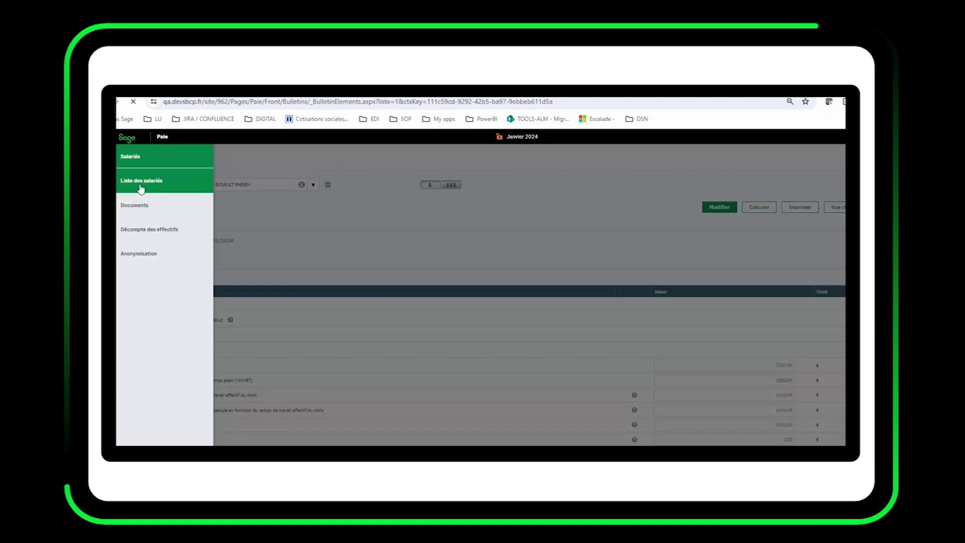
left_click(141, 189)
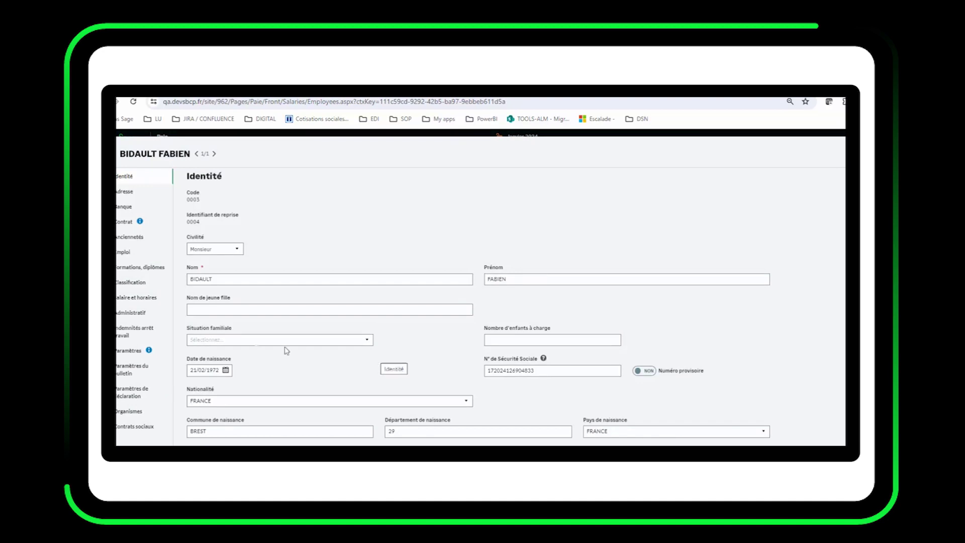
left_click(126, 301)
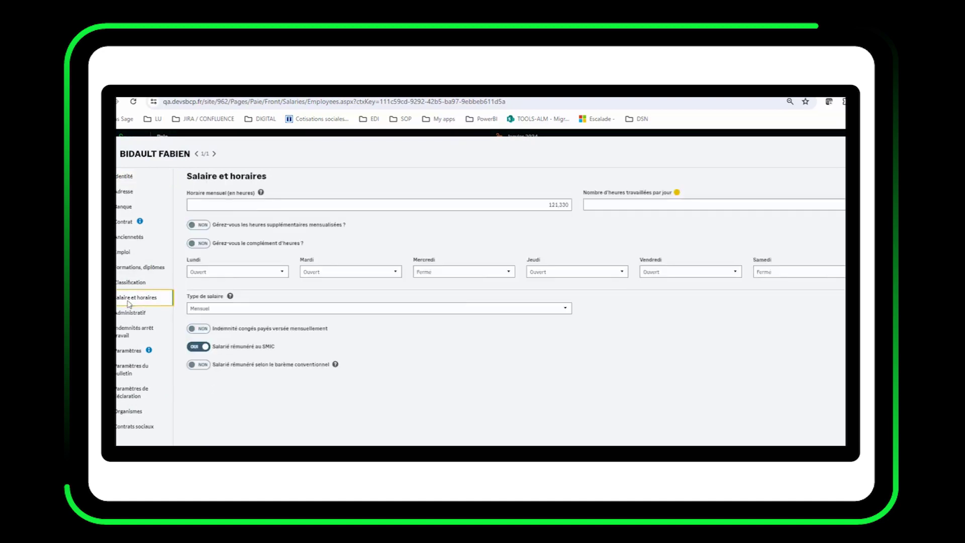
left_click(199, 347)
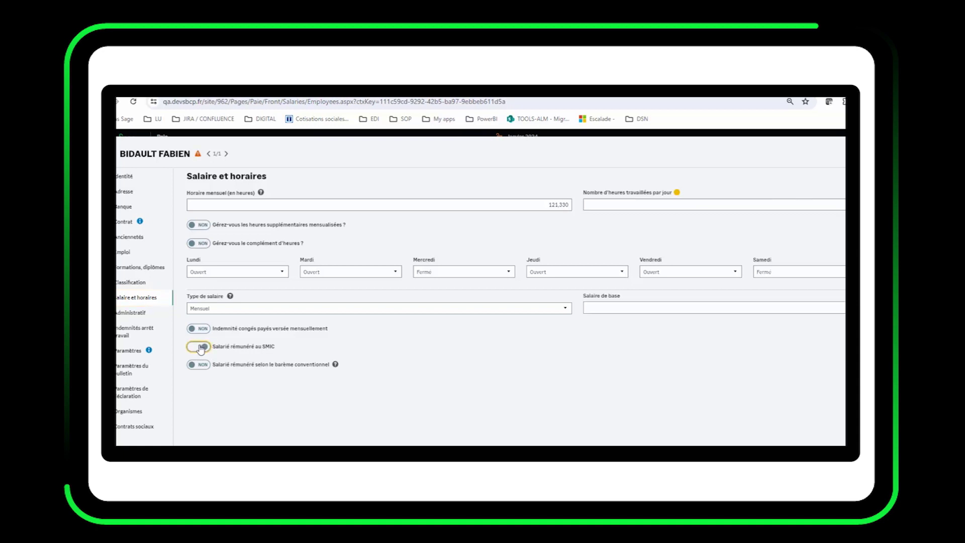
left_click(713, 307)
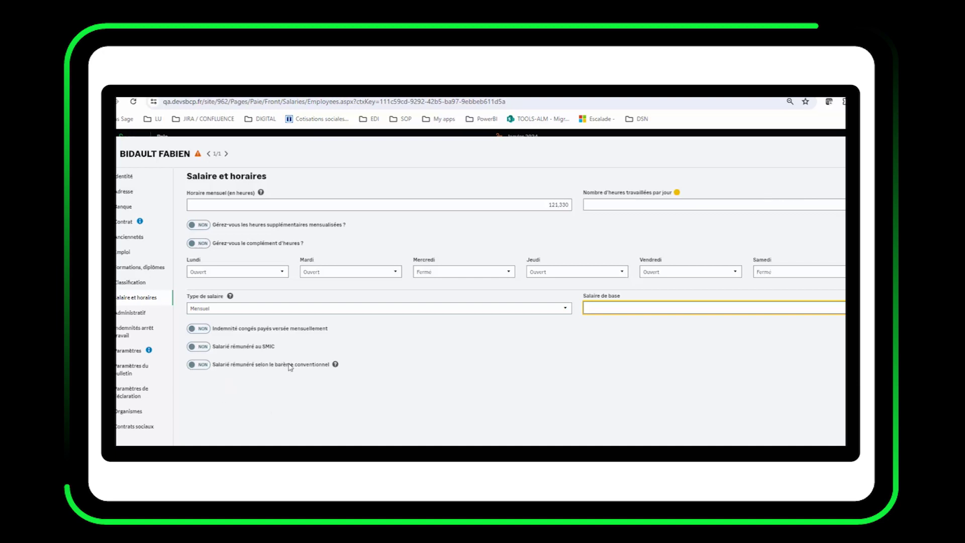
left_click(199, 368)
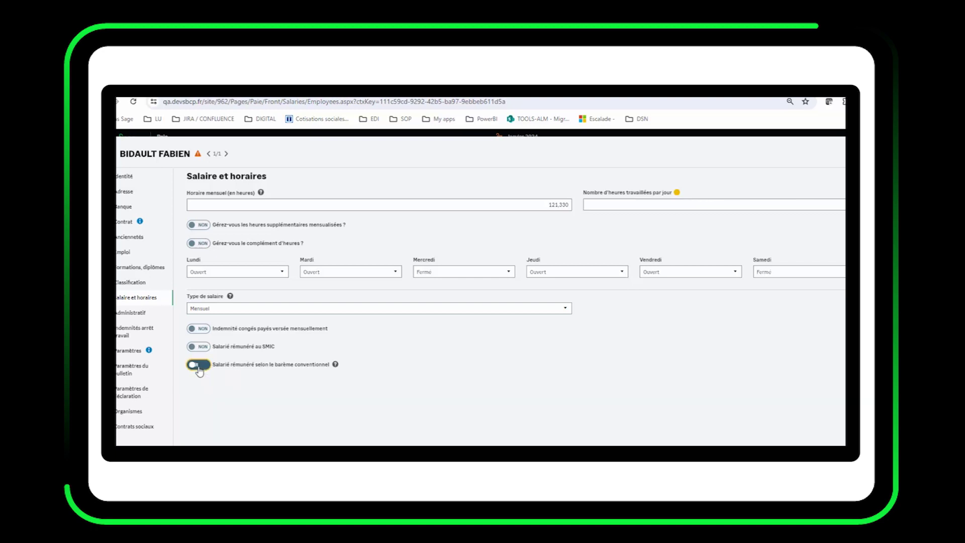